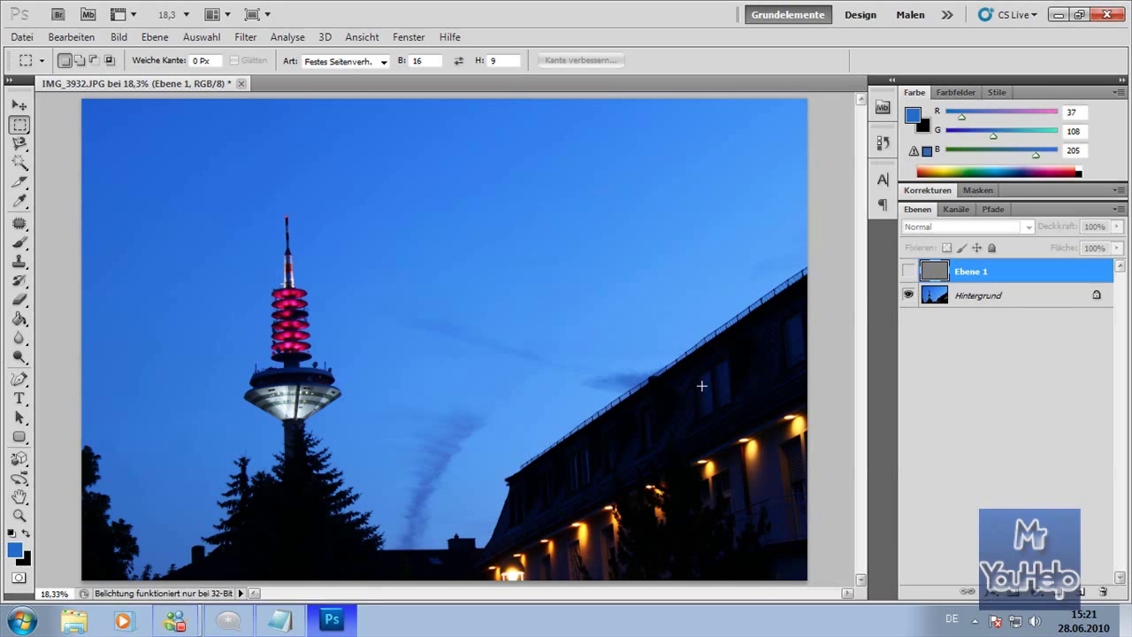
- Zoom and pan the view in on the tree
left_click(246, 36)
scroll(304, 531, "up", 3)
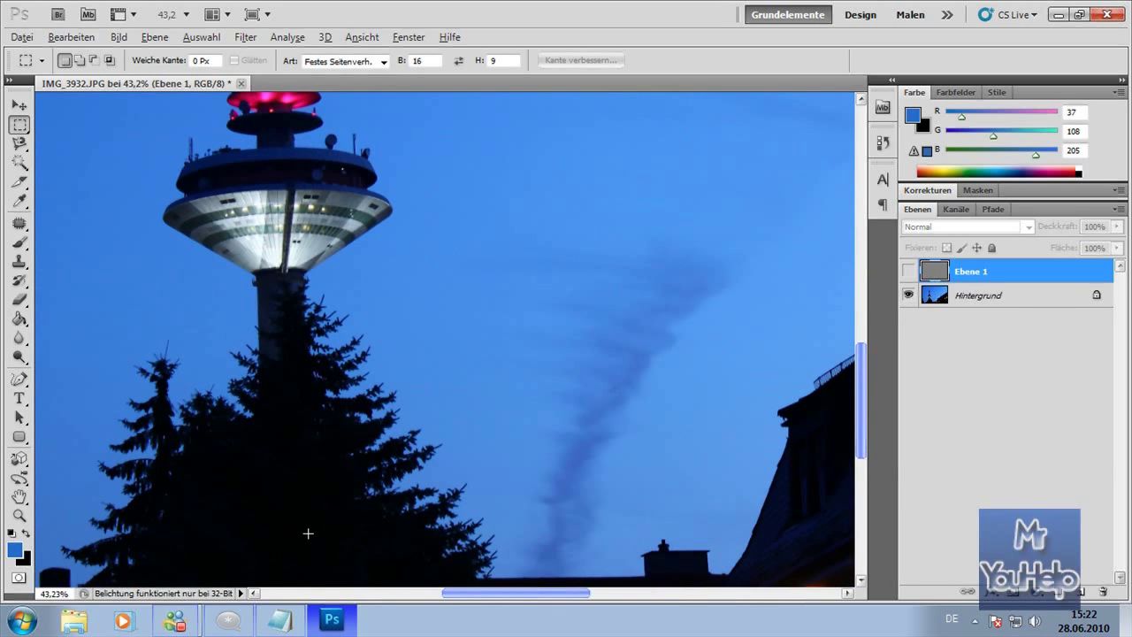
scroll(583, 508, "left", 3)
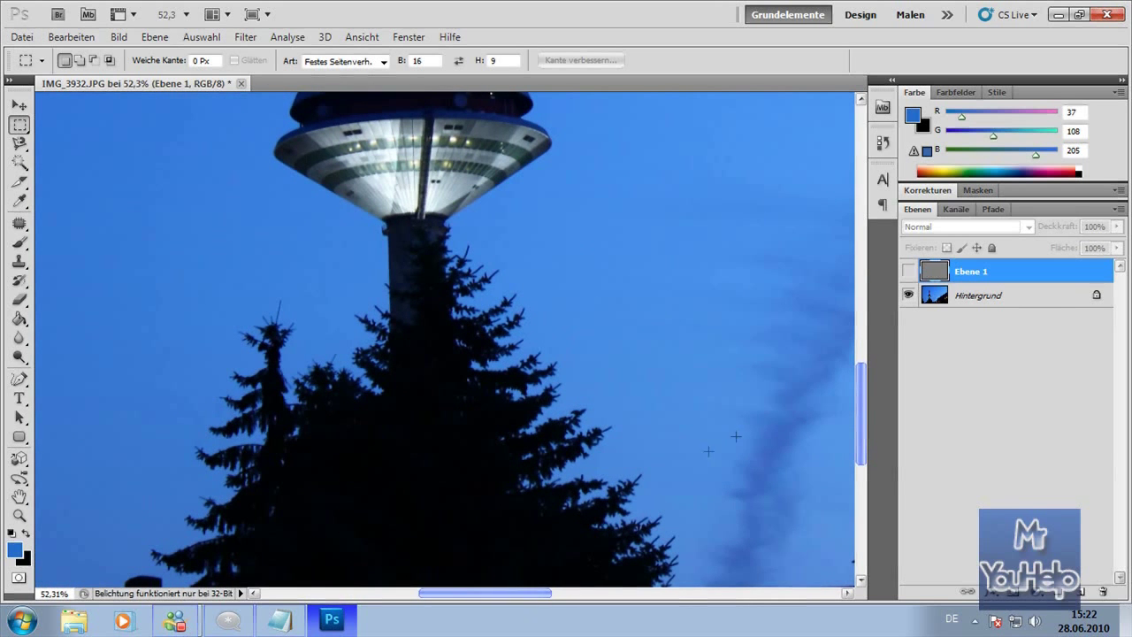
scroll(866, 405, "down", 3)
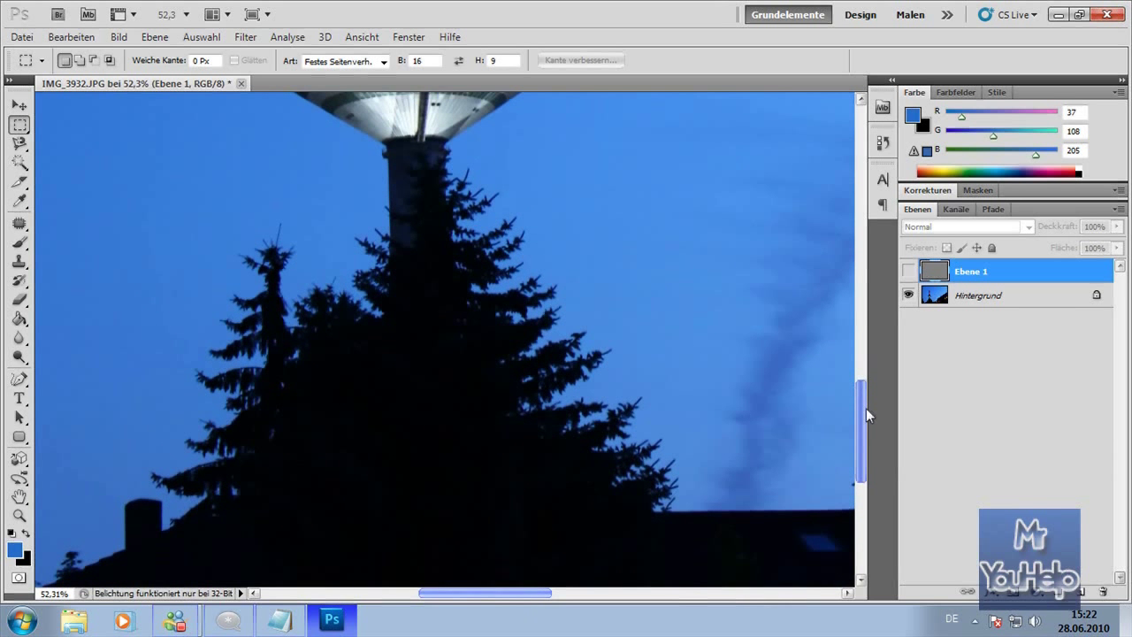
scroll(866, 408, "up", 1)
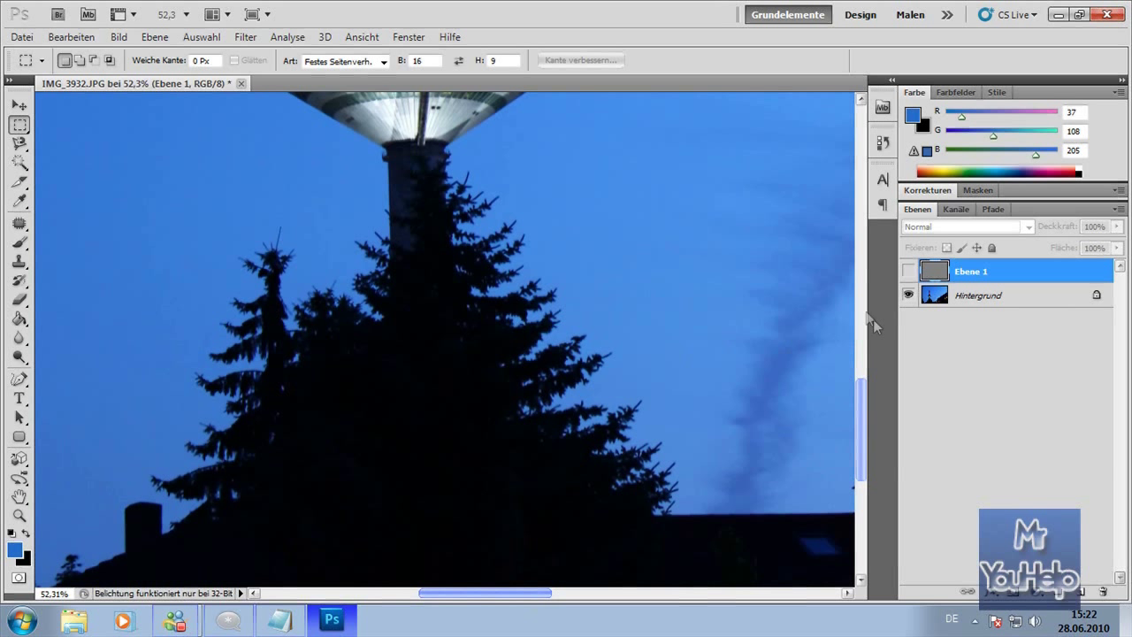
- Toggle Ebene 1's visibility to compare the tree, leaving it shown
left_click(909, 272)
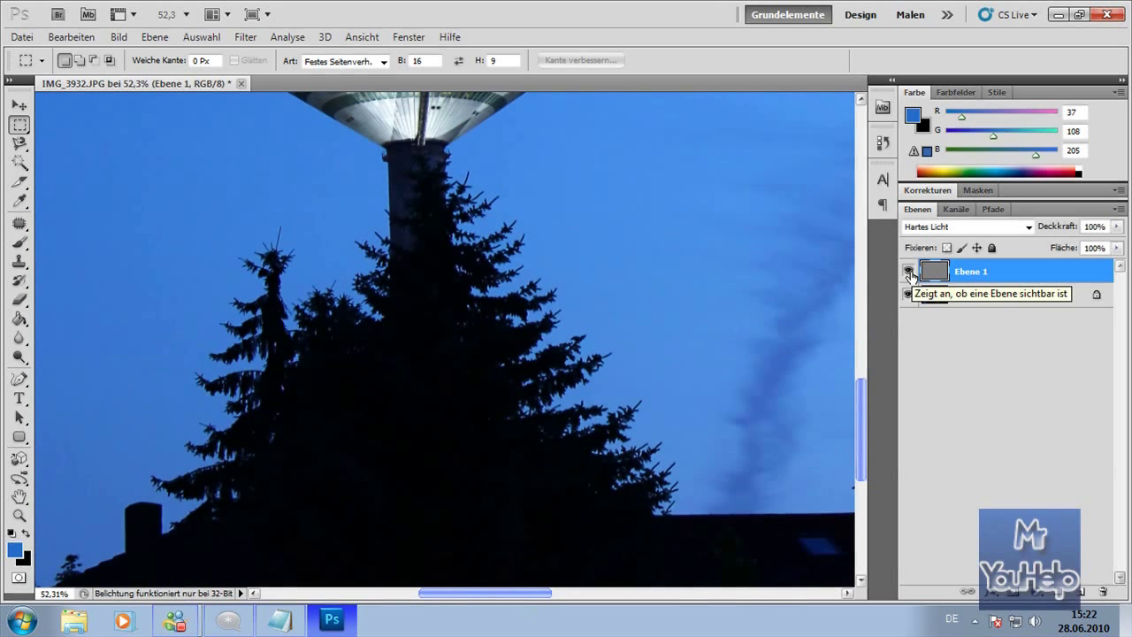
left_click(909, 272)
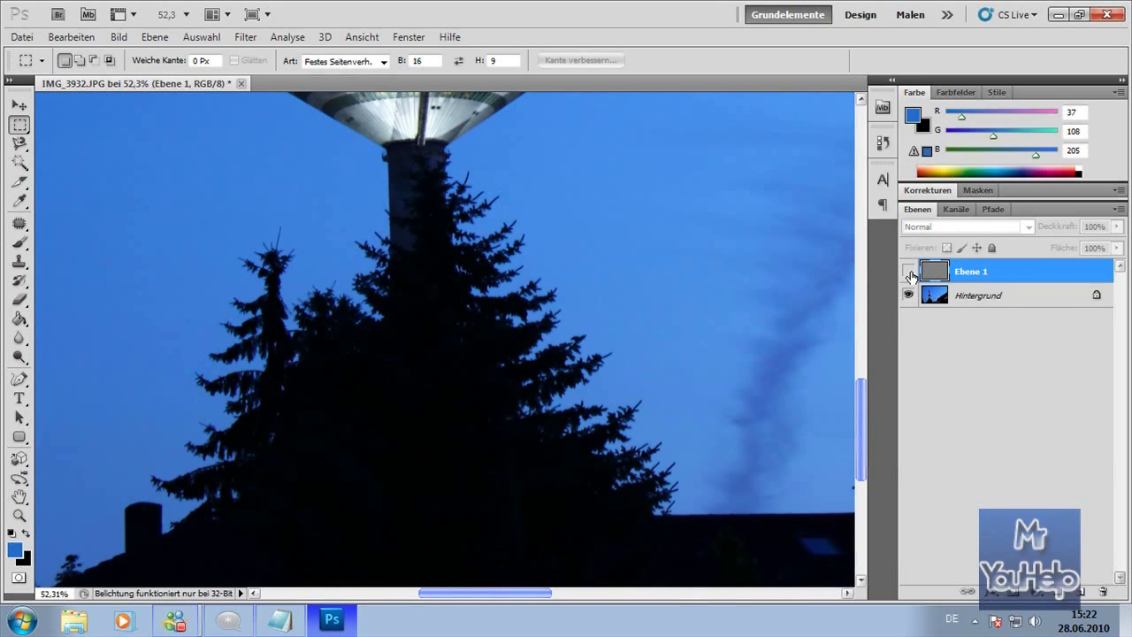
left_click(908, 272)
left_click(908, 271)
left_click(909, 272)
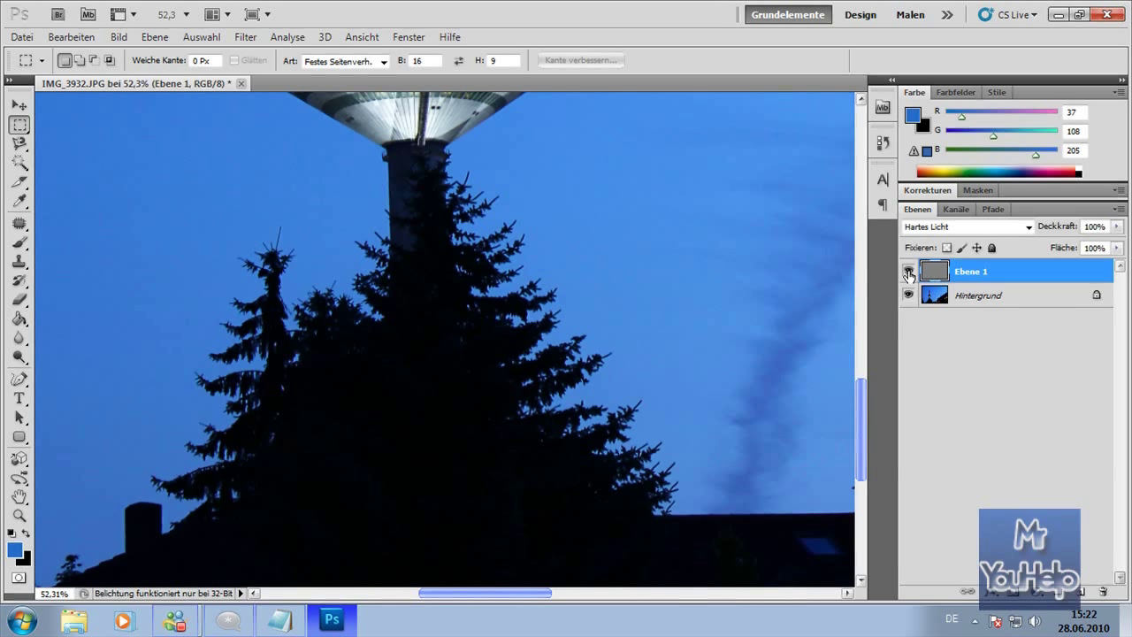
left_click(908, 273)
left_click(909, 273)
- Zoom out, delete the Hartes Licht Ebene 1, and duplicate Hintergrund with Ctrl+J
scroll(705, 312, "down", 1, "alt")
scroll(699, 309, "down", 1, "alt")
scroll(707, 311, "down", 1, "alt")
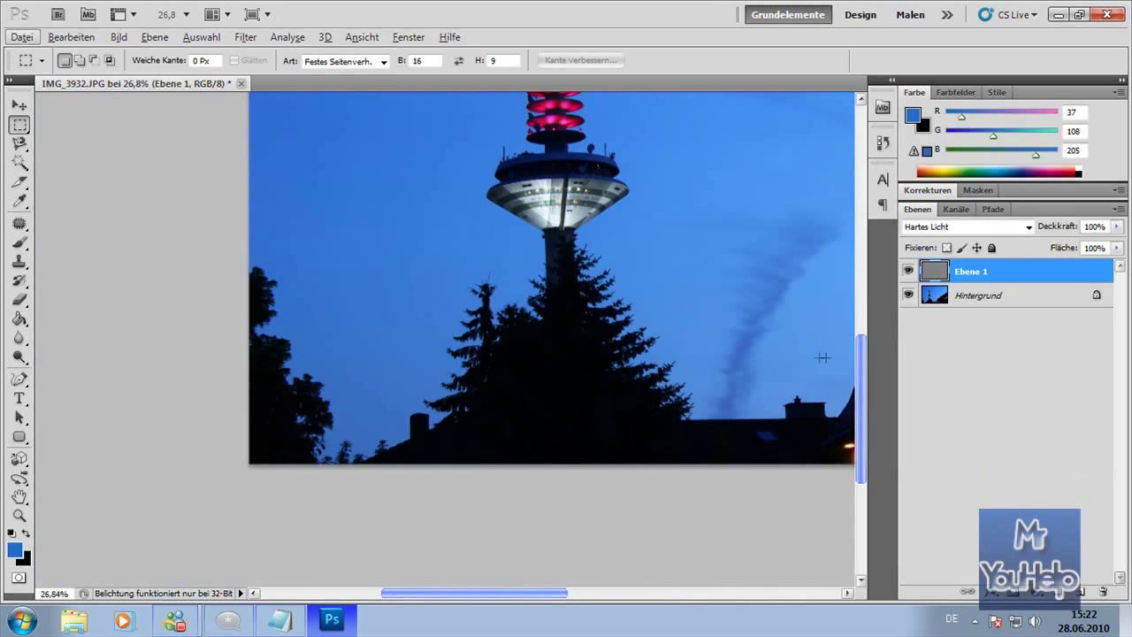
left_click_drag(864, 356, 864, 338)
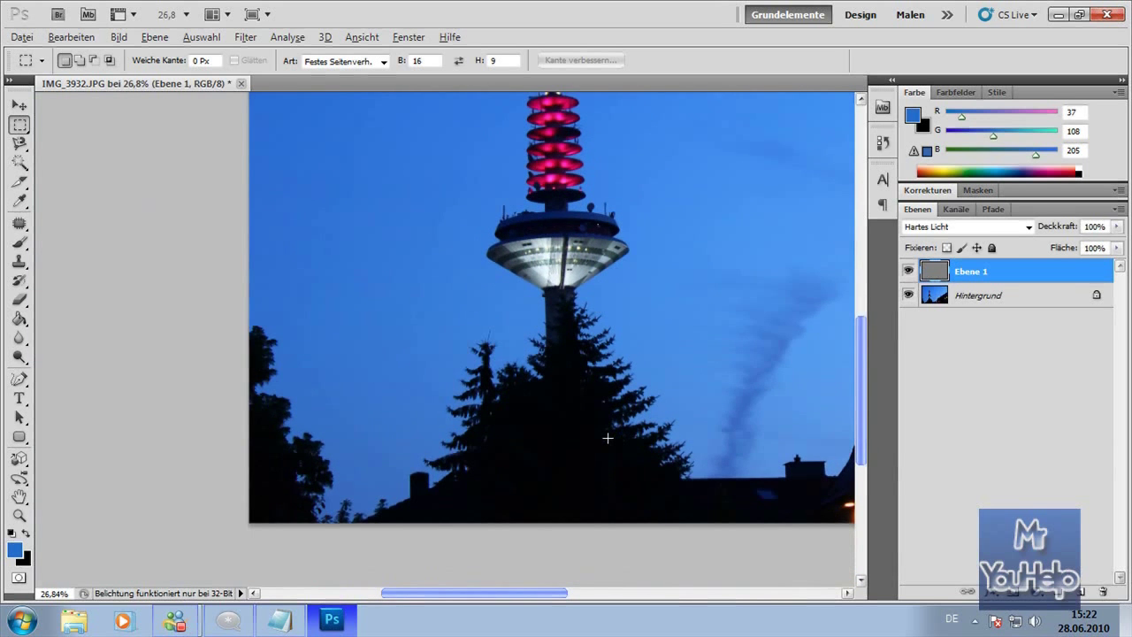
scroll(607, 437, "down", 1, "alt")
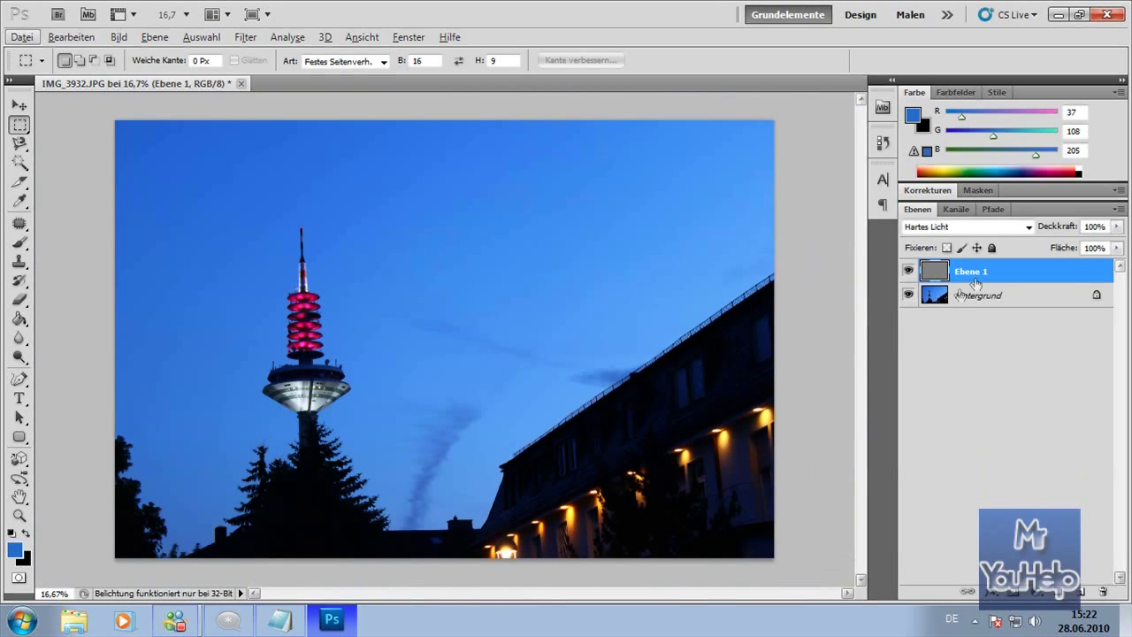
left_click_drag(976, 283, 1103, 591)
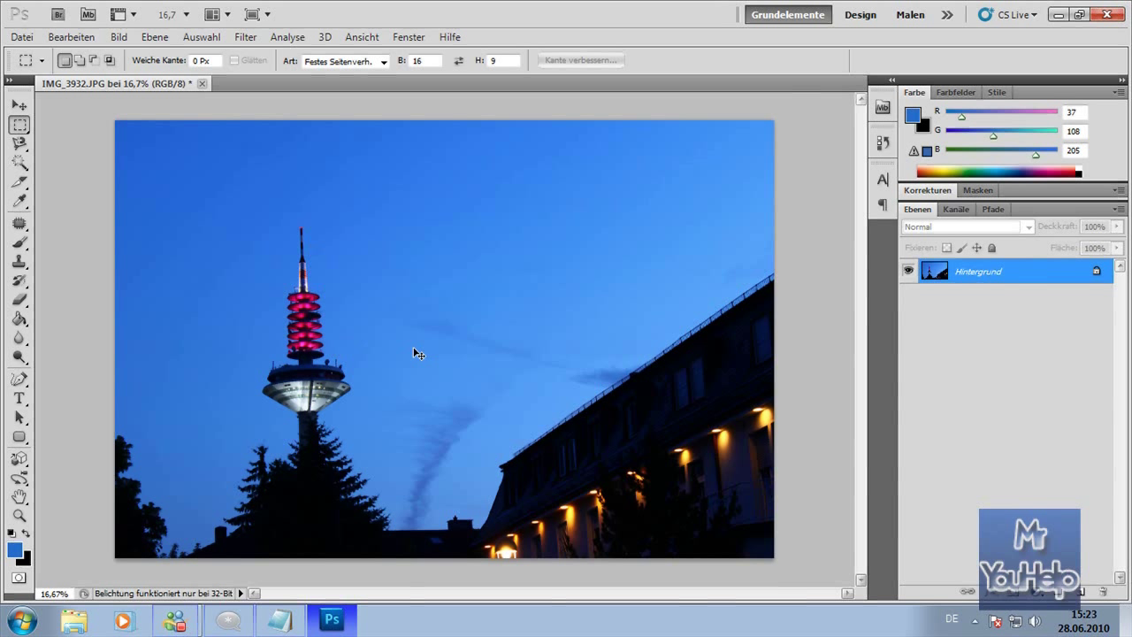
key("ctrl+j")
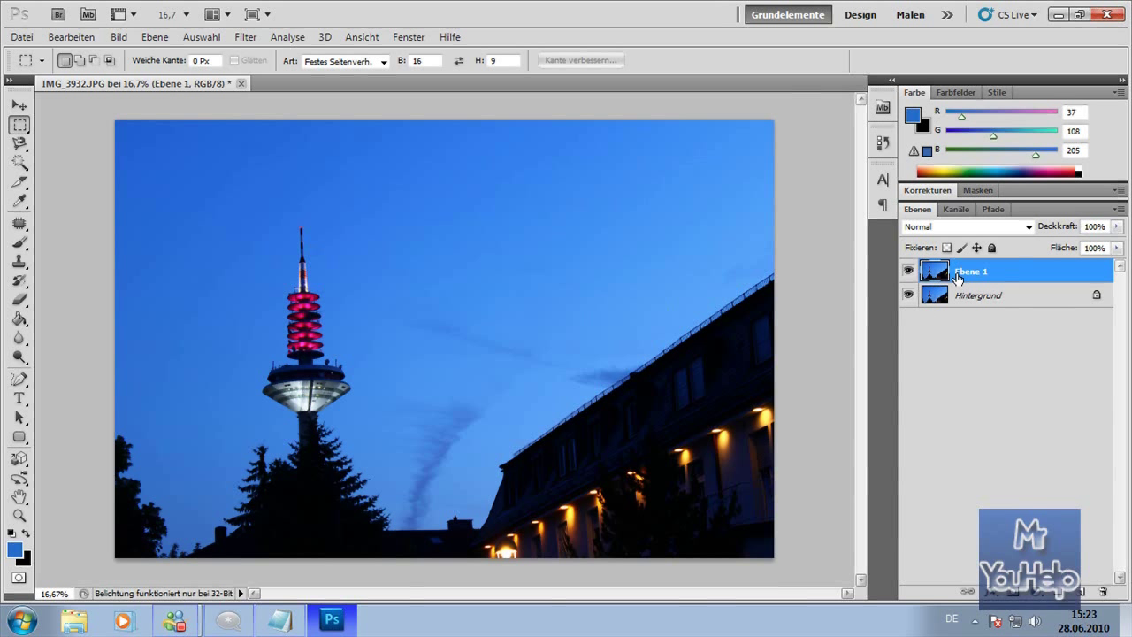
- Filter Ebene 1 with Hochpass, fine-tuning the radius to 3,9 pixels
left_click(246, 37)
mouse_move(277, 361)
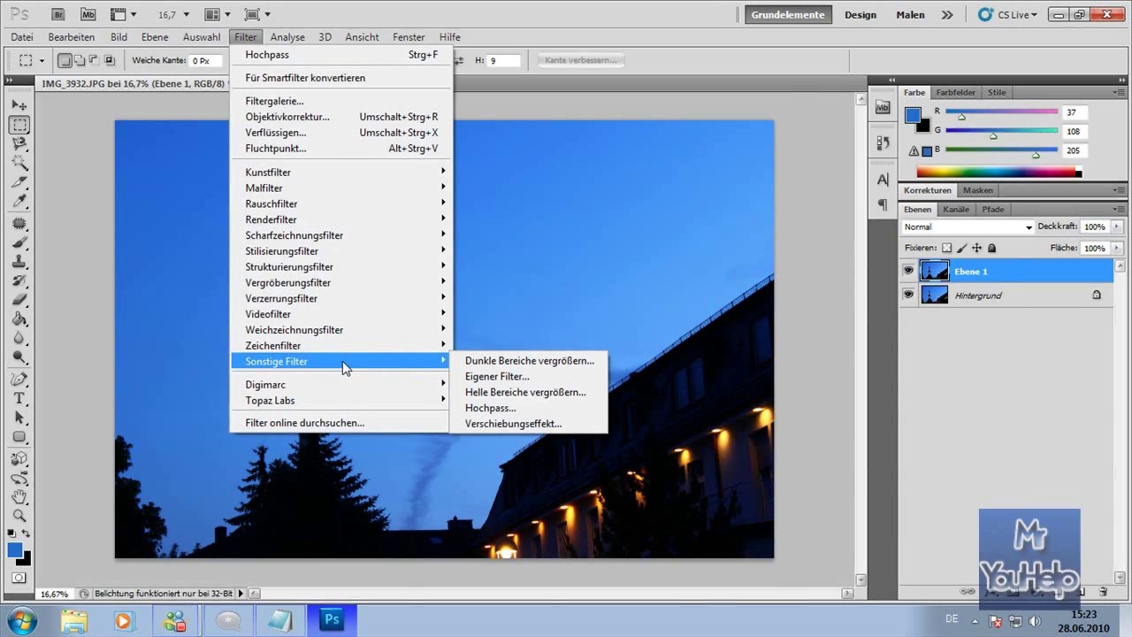
left_click(531, 409)
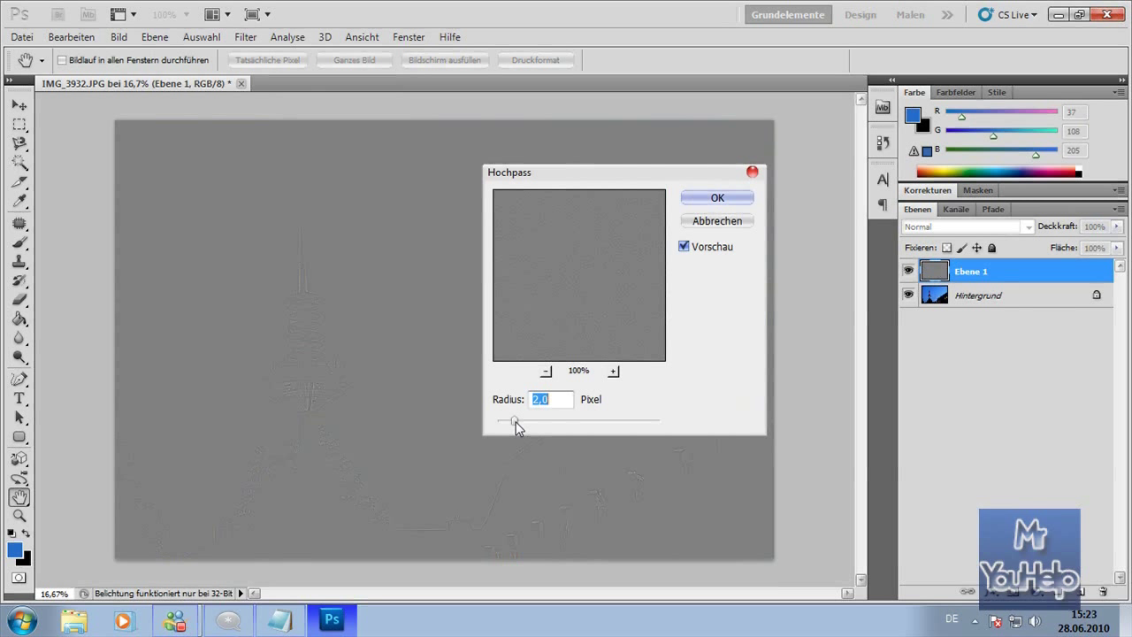
left_click_drag(517, 424, 630, 426)
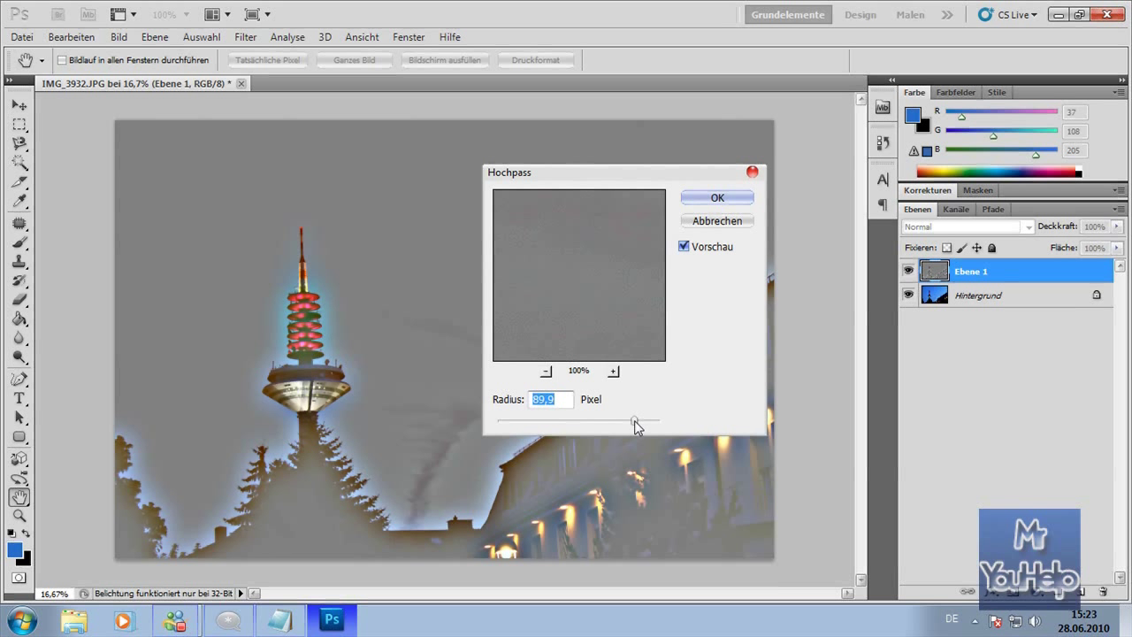
mouse_move(625, 426)
left_mouse_down()
mouse_move(666, 430)
mouse_move(524, 421)
left_mouse_up()
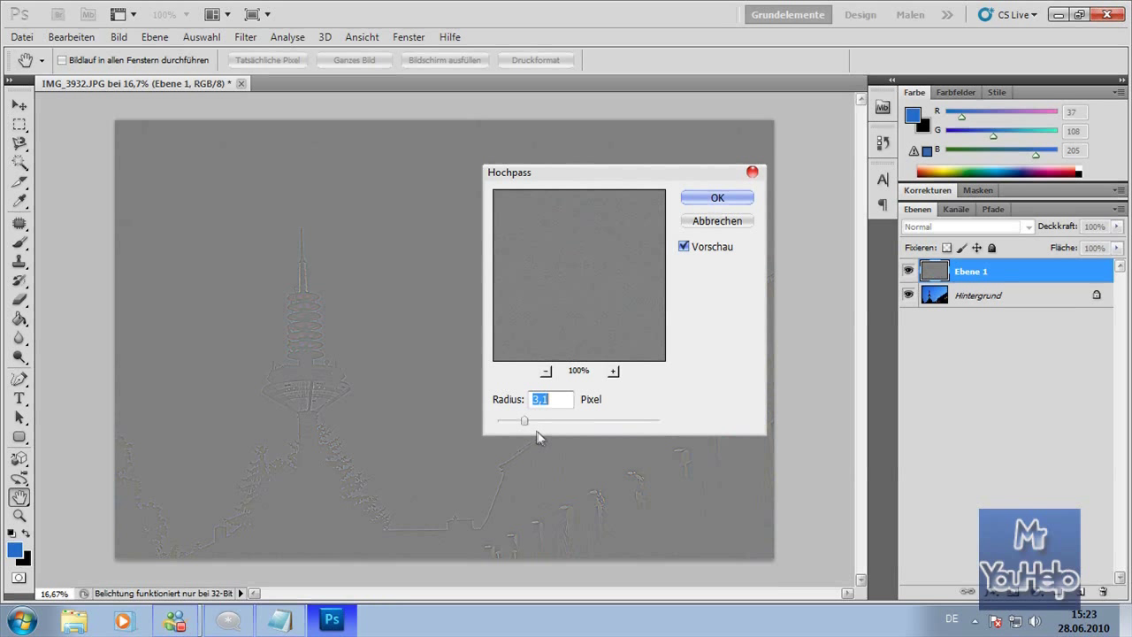
left_click_drag(525, 422, 531, 426)
left_click_drag(529, 421, 534, 426)
left_click(706, 200)
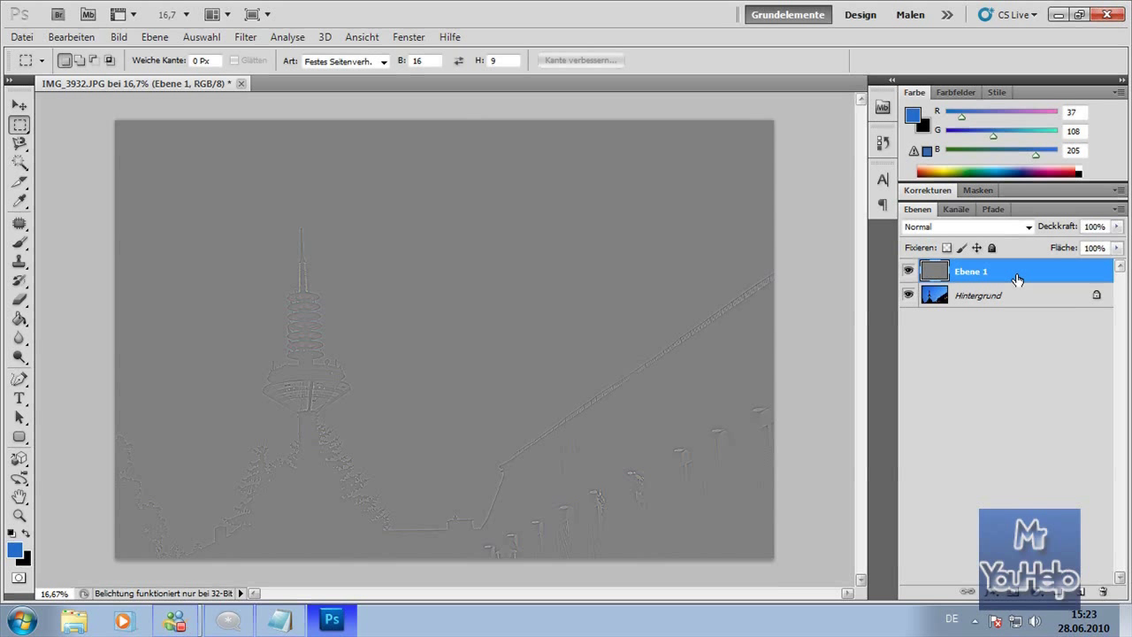
- Try Lineares Licht blending on Ebene 1, then settle on Hartes Licht
left_click(1029, 228)
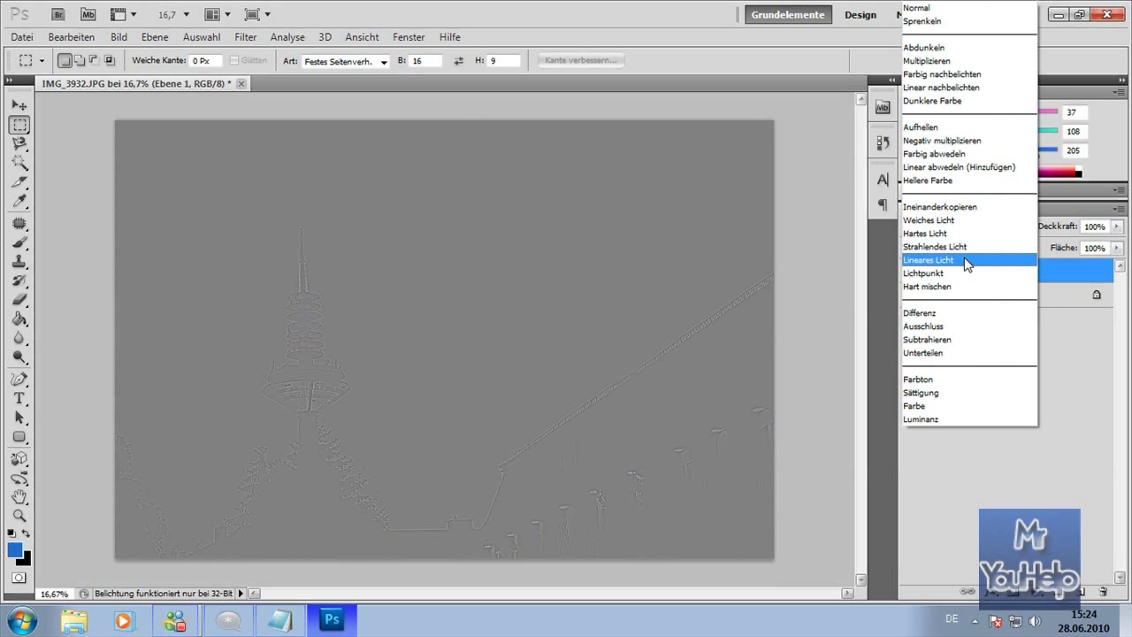
left_click(967, 261)
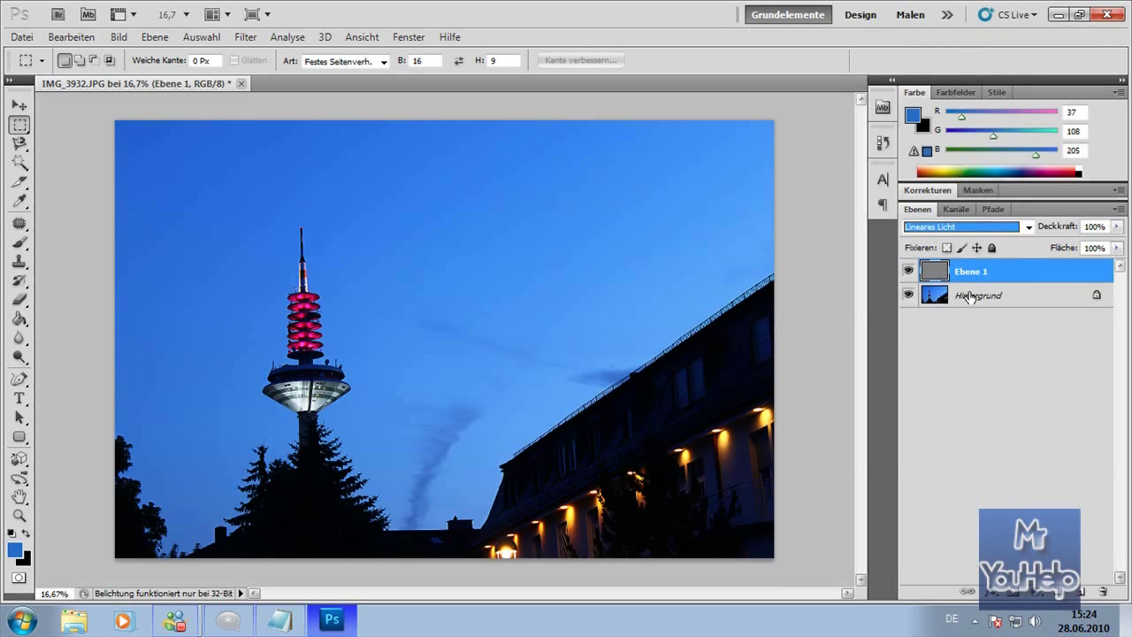
left_click(995, 229)
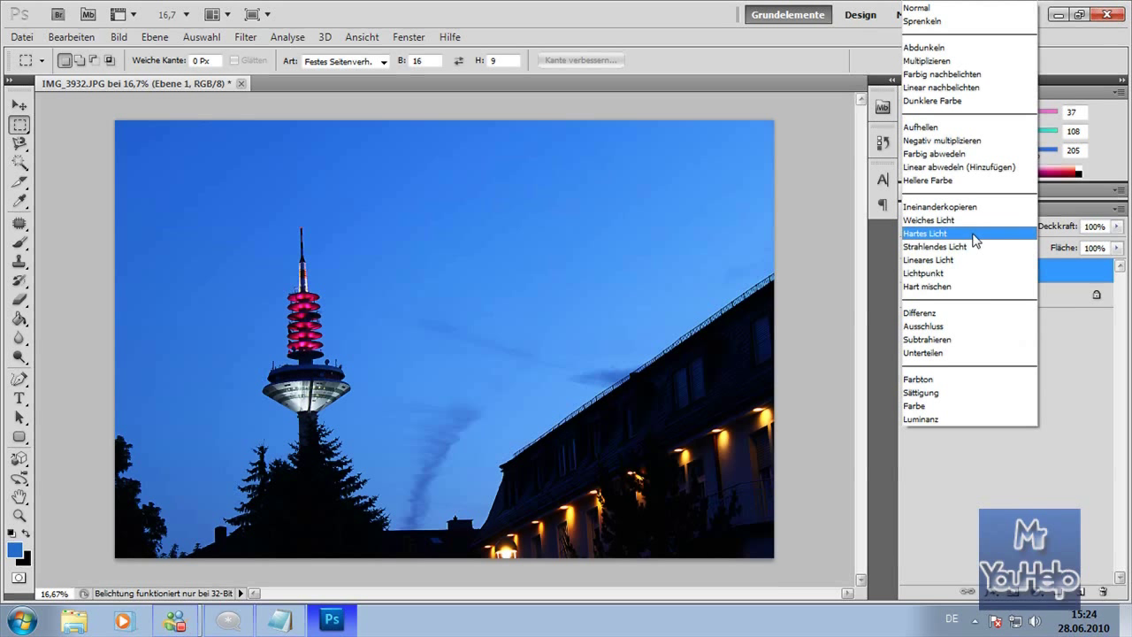
left_click(973, 241)
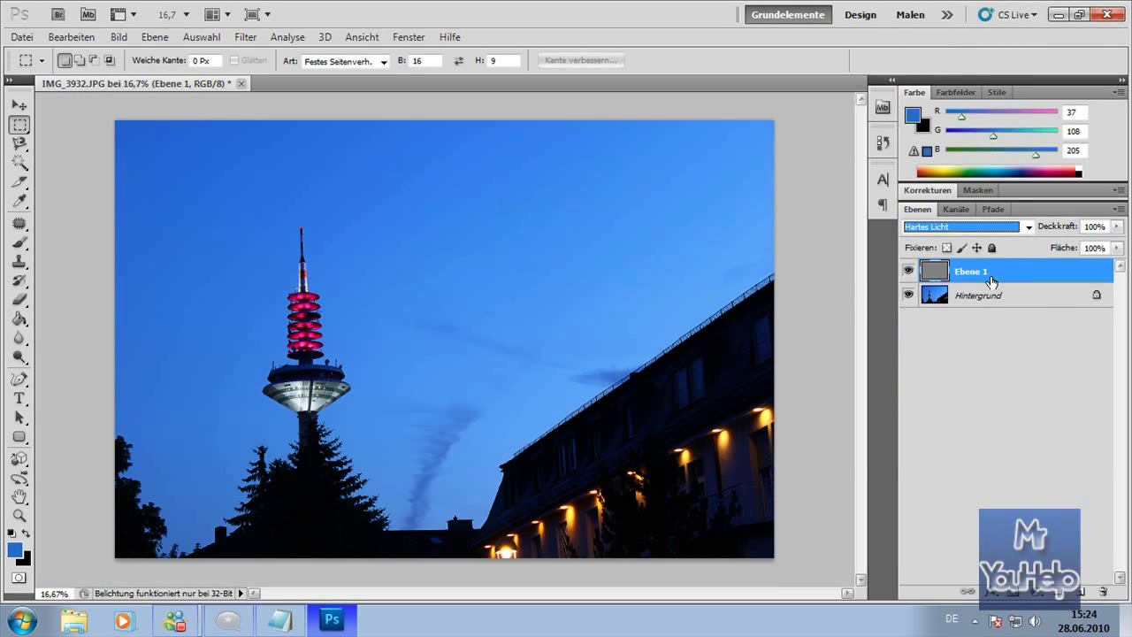
left_click(248, 536)
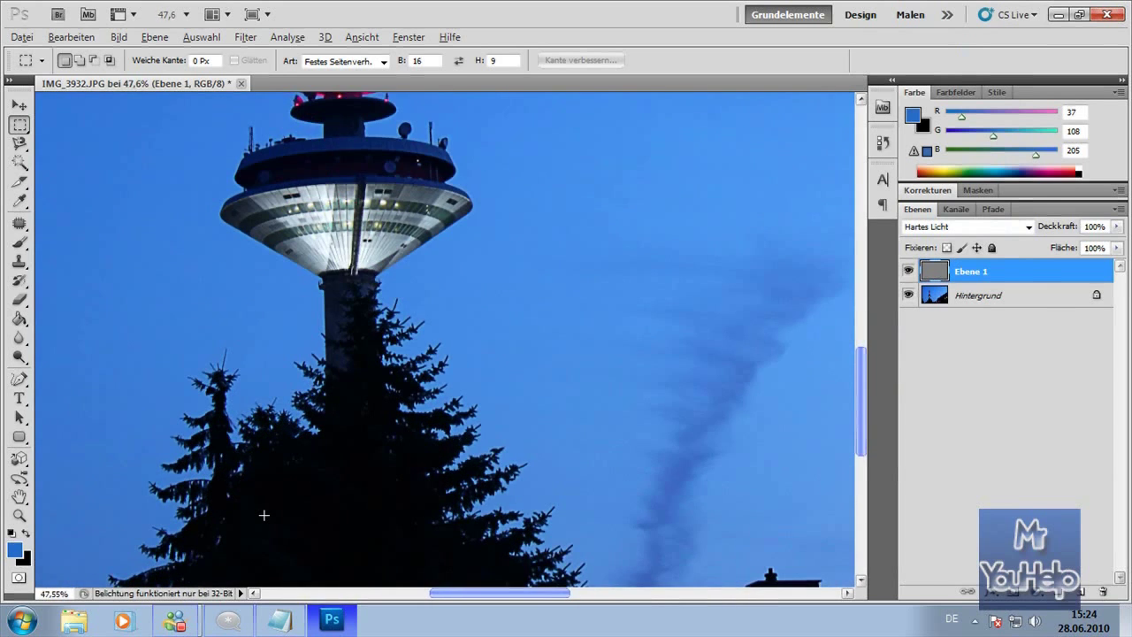
left_click_drag(263, 514, 264, 515)
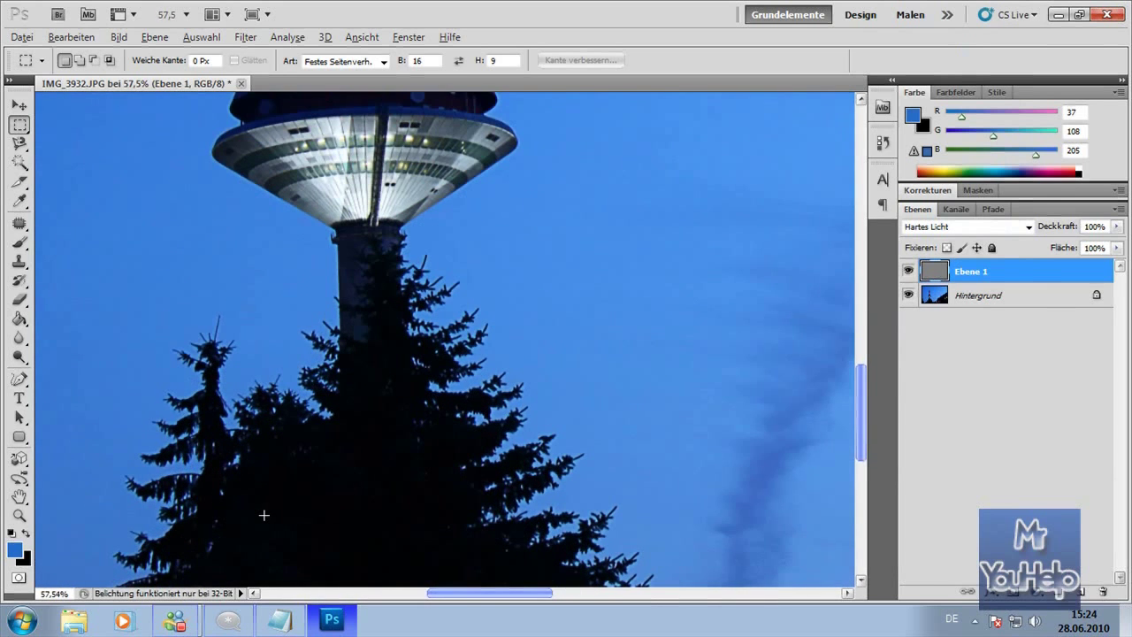
left_click(908, 271)
left_click(908, 271)
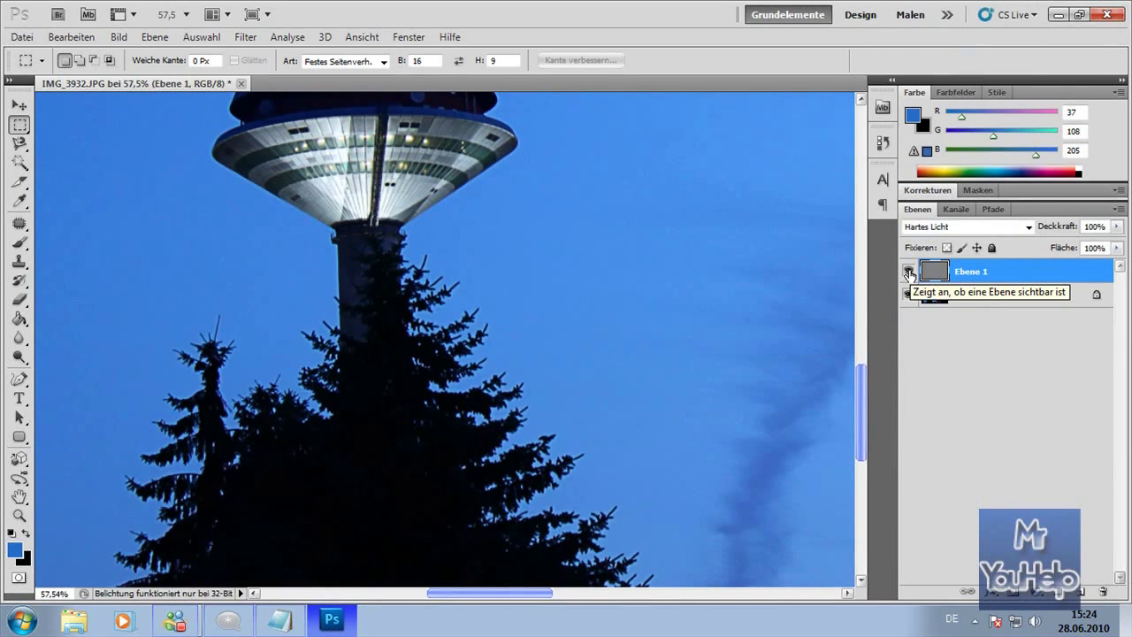
left_click_drag(861, 390, 861, 418)
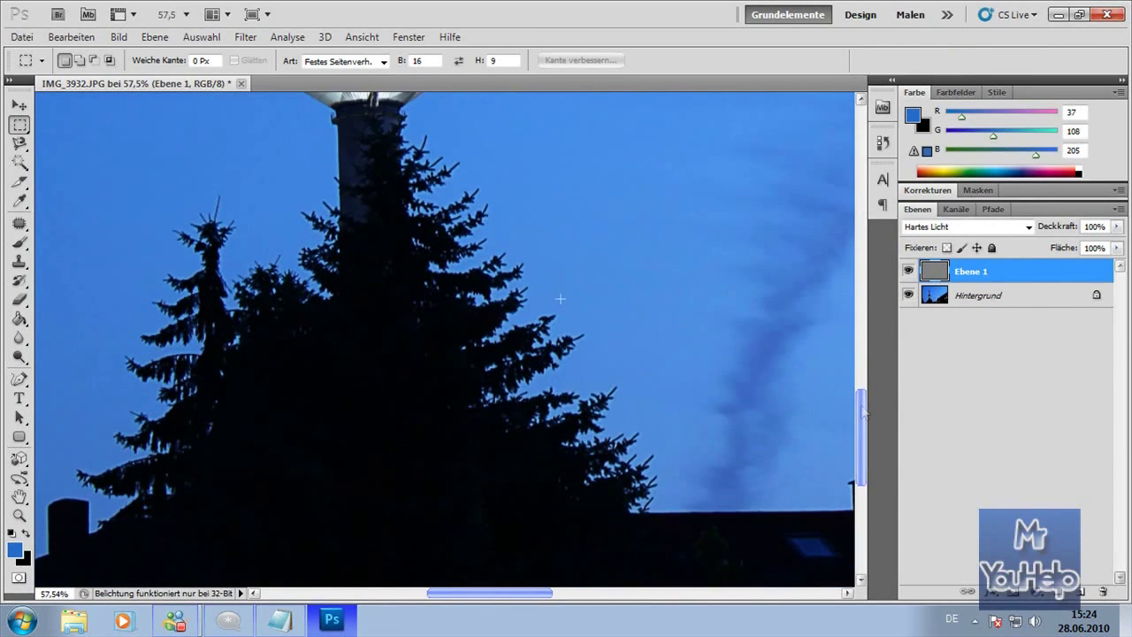
scroll(585, 289, "down", 3)
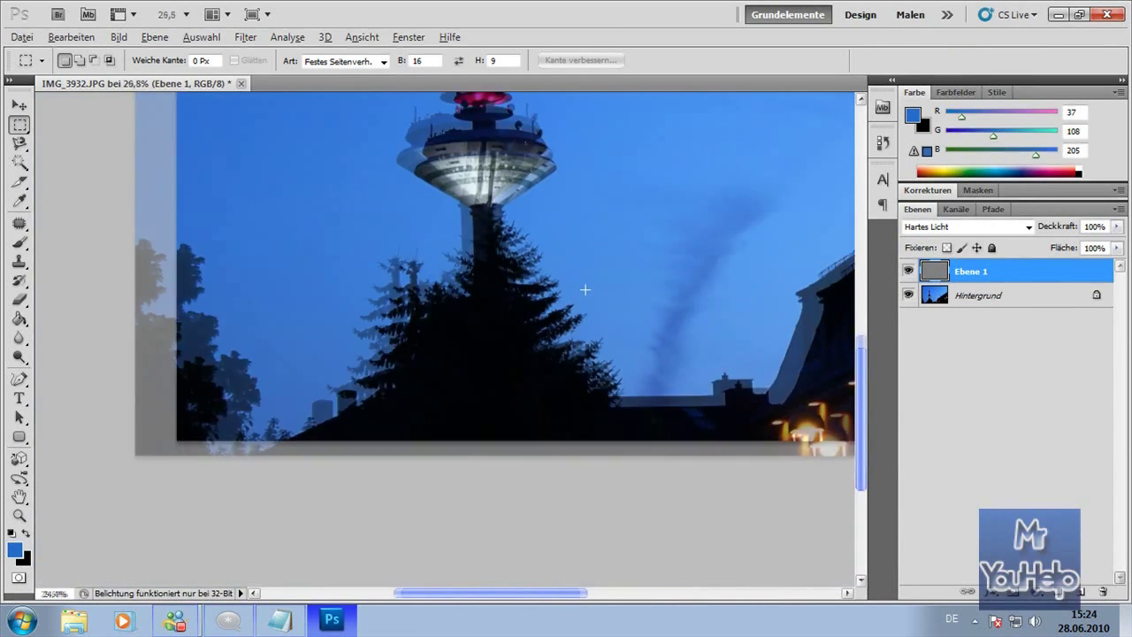
scroll(585, 290, "down", 2)
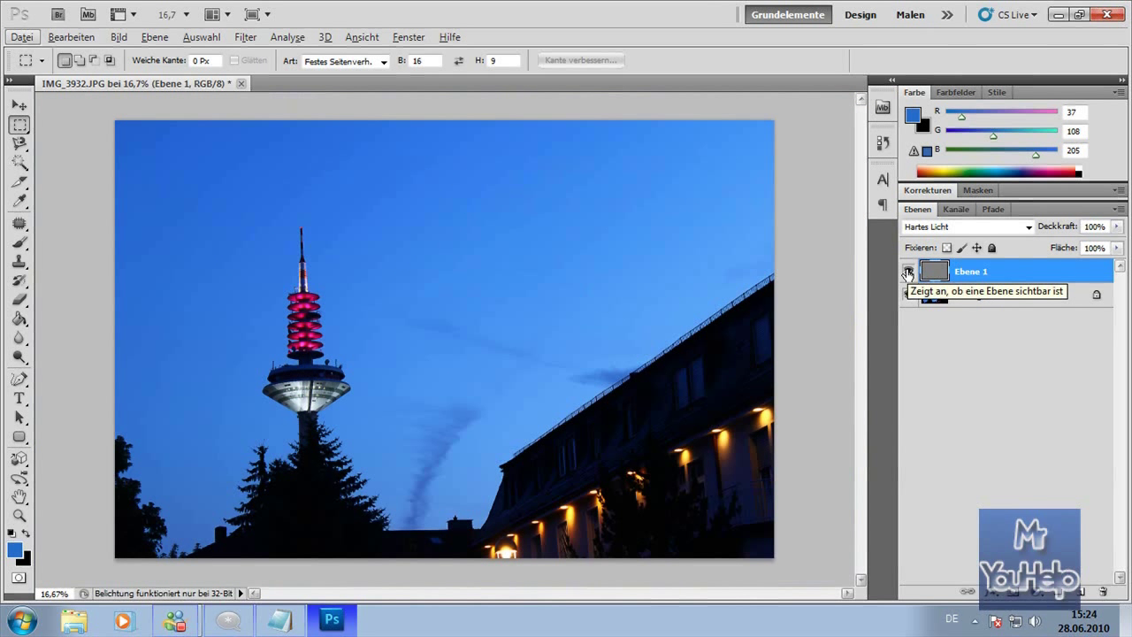
left_click(908, 273)
left_click(907, 272)
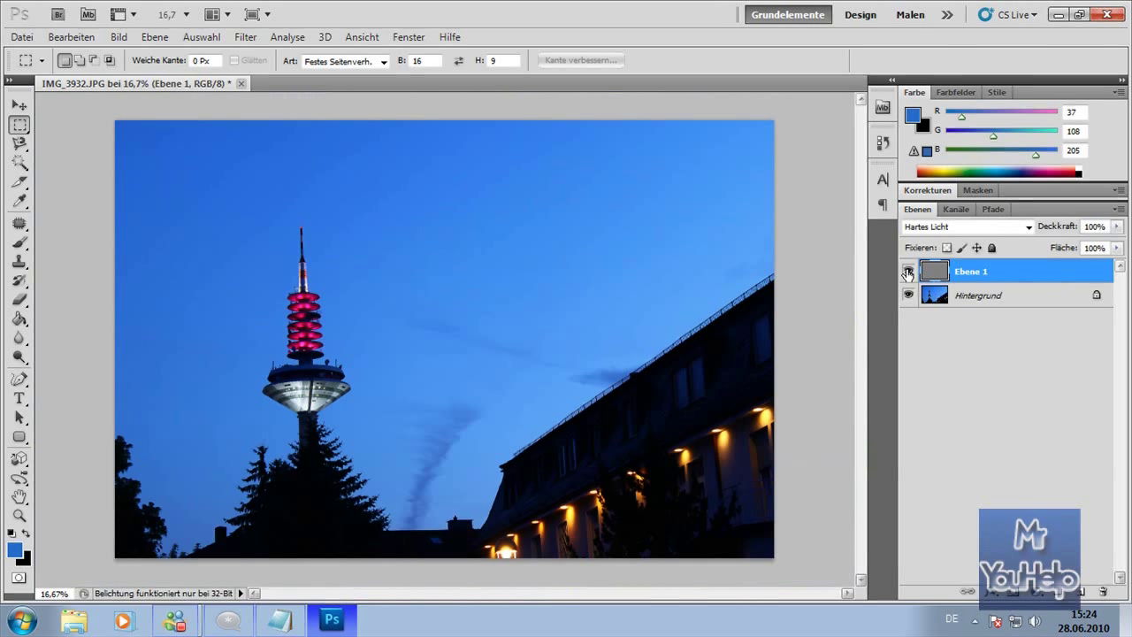
left_click(908, 274)
left_click(907, 274)
left_click(908, 274)
left_click(908, 273)
left_click(907, 274)
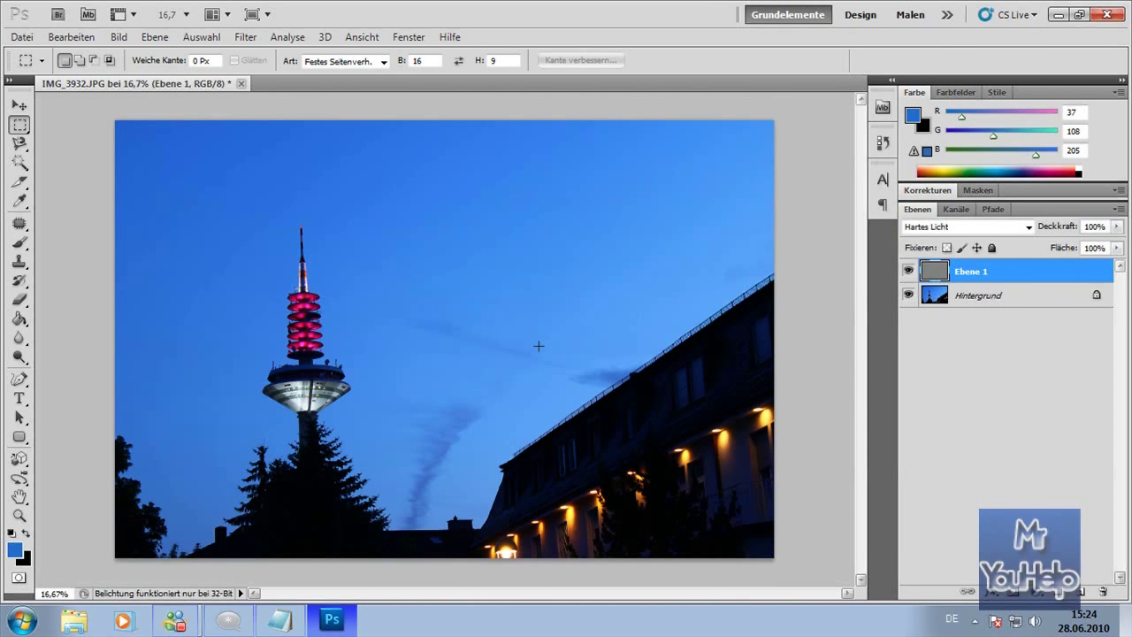